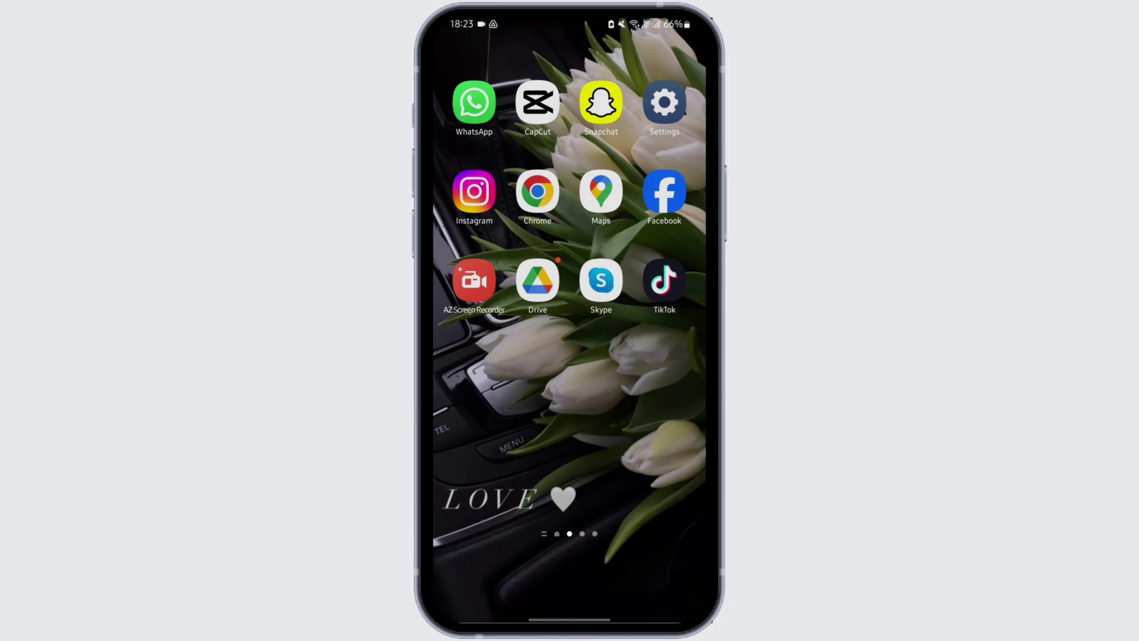
Turn on Desktop site for the 'facebook sign in' Google results in Chrome
{"action": "left_click", "coordinate": [541, 194]}
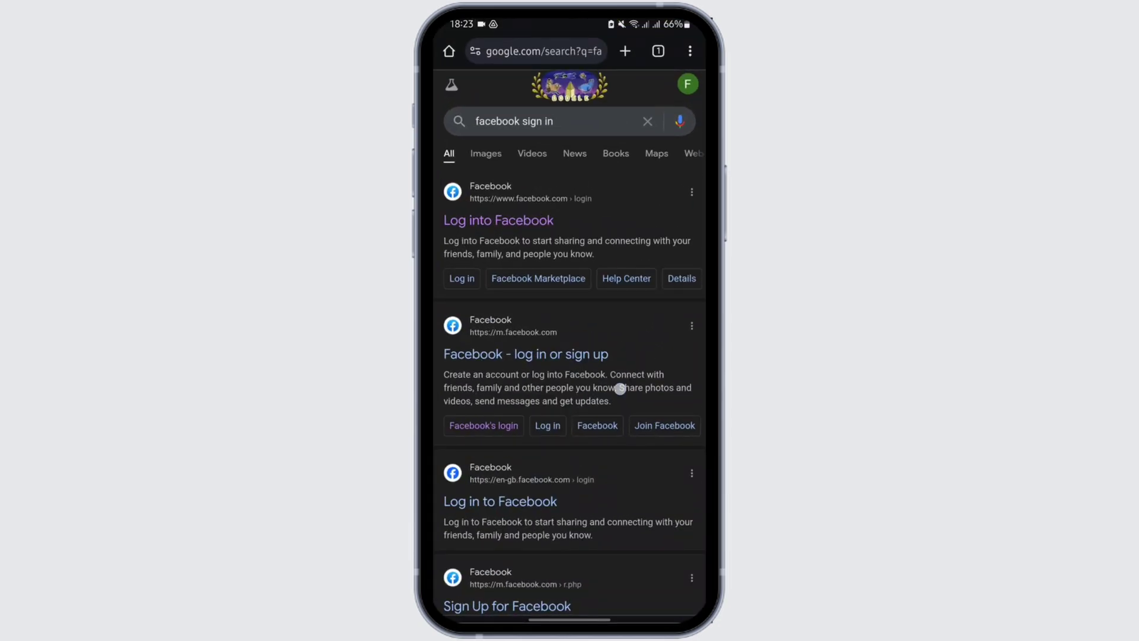
{"action": "scroll", "coordinate": [620, 389], "scroll_direction": "down", "scroll_amount": 3}
{"action": "scroll", "coordinate": [648, 341], "scroll_direction": "up", "scroll_amount": 3}
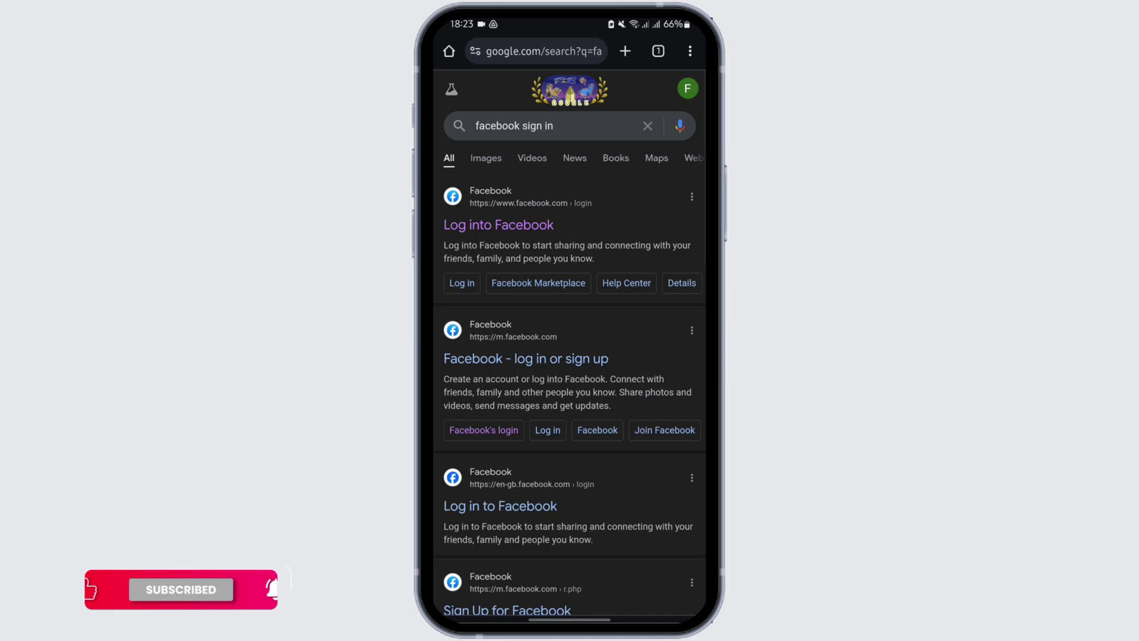
{"action": "left_click", "coordinate": [689, 50]}
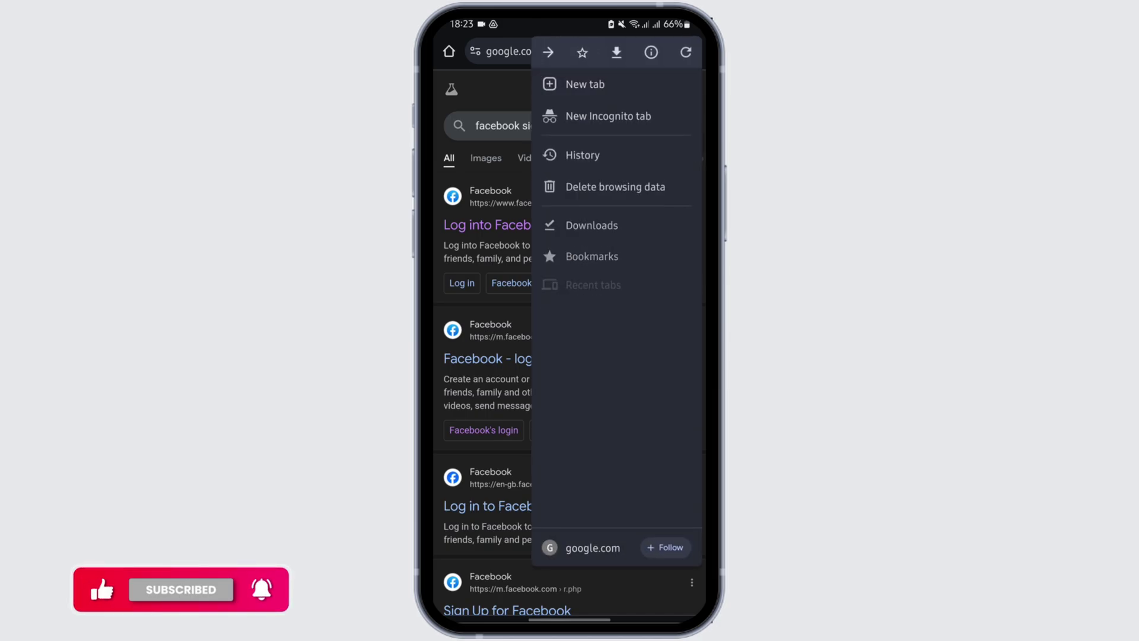
{"action": "scroll", "coordinate": [648, 397], "scroll_direction": "down", "scroll_amount": 1}
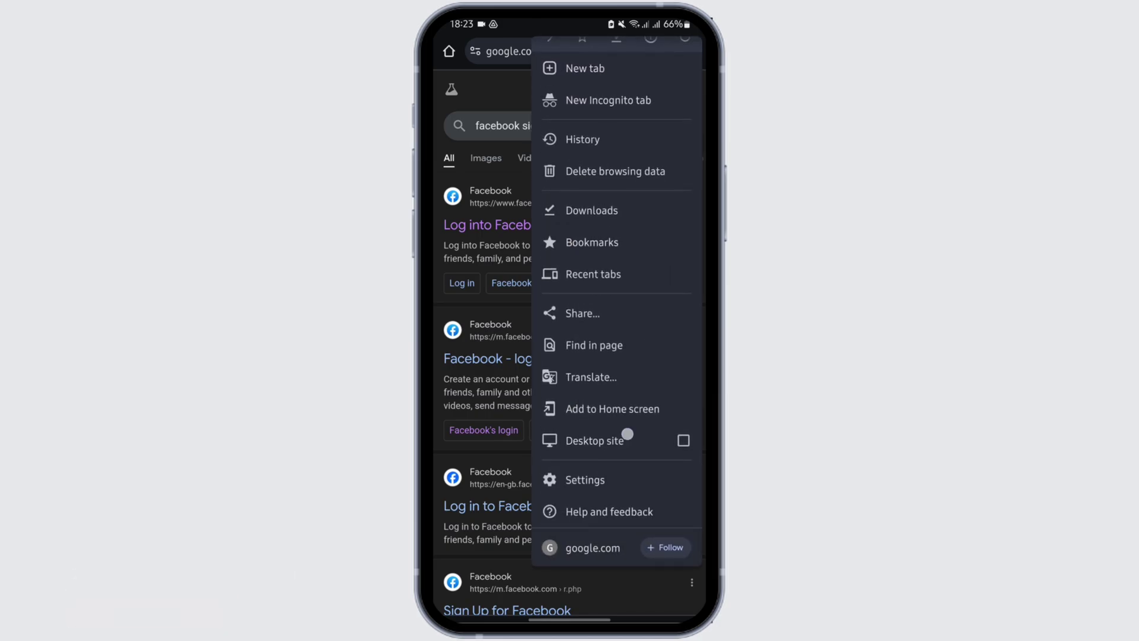
{"action": "scroll", "coordinate": [627, 437], "scroll_direction": "up", "scroll_amount": 1}
{"action": "left_click", "coordinate": [631, 442]}
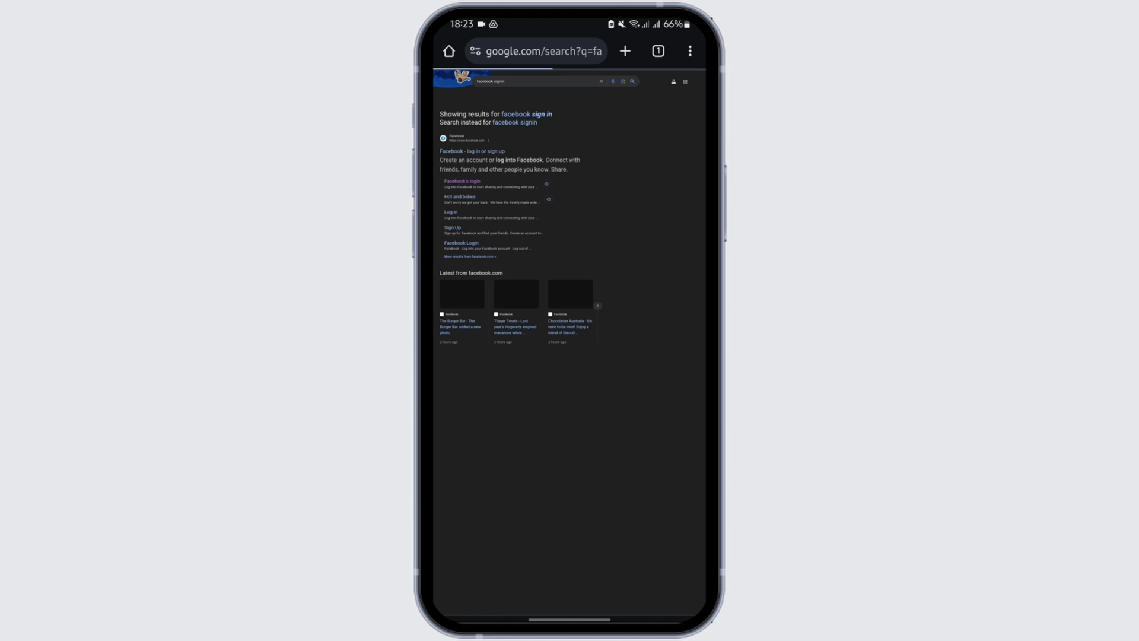
{"action": "scroll", "coordinate": [539, 188], "scroll_direction": "up", "scroll_amount": 3}
{"action": "scroll", "coordinate": [539, 188], "scroll_direction": "up", "scroll_amount": 2}
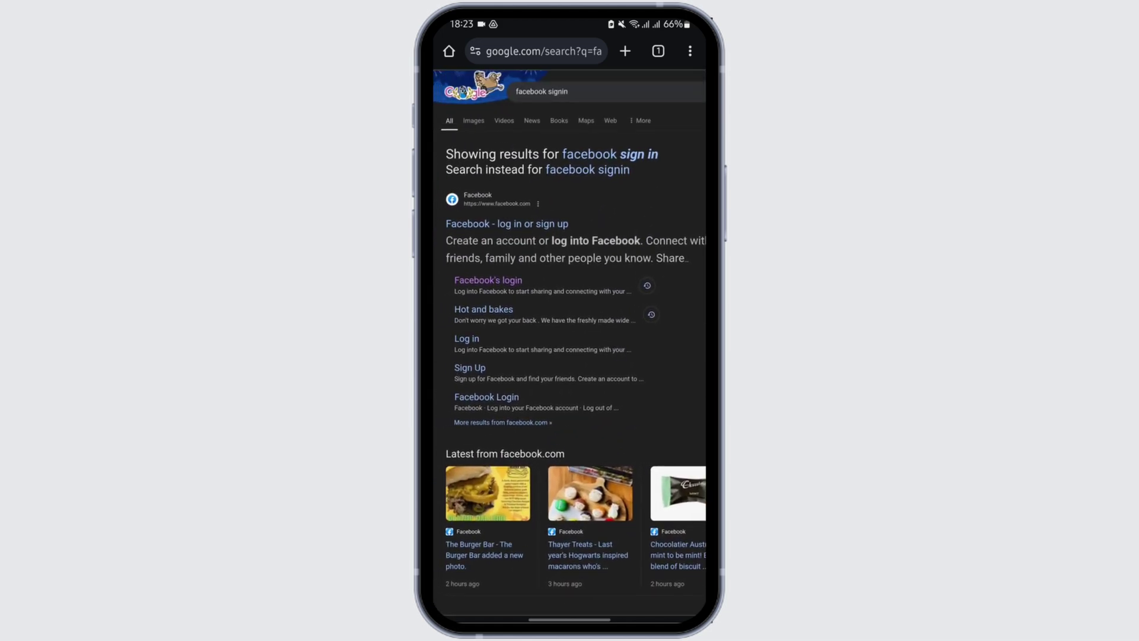
{"action": "scroll", "coordinate": [636, 226], "scroll_direction": "down", "scroll_amount": 1}
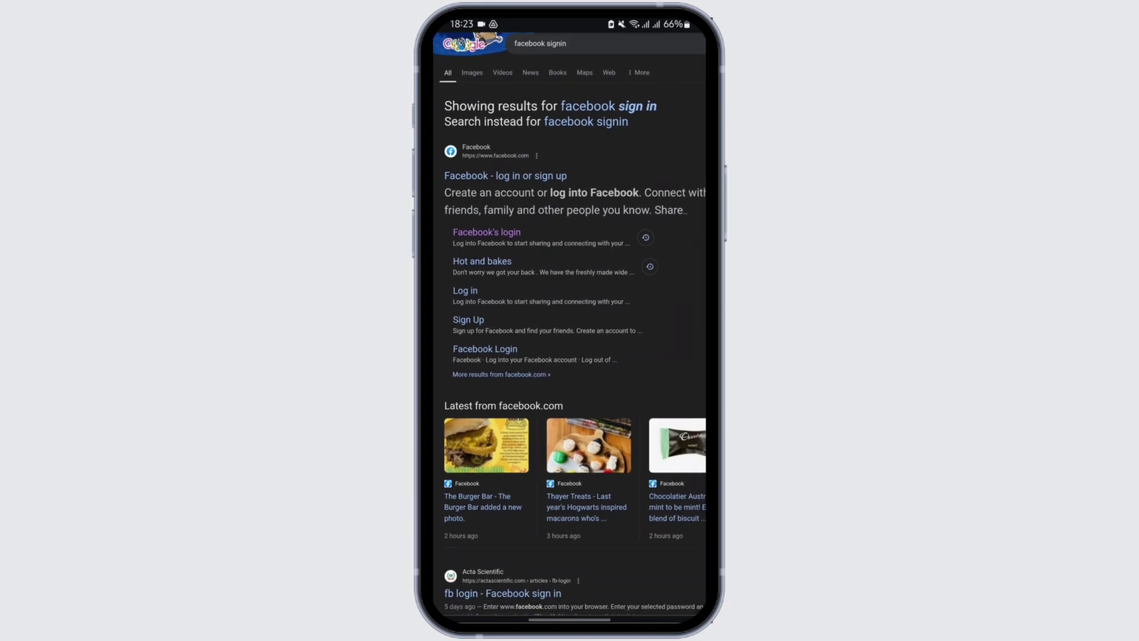
Open the 'Facebook - log in or sign up' result, then go to the home screen
{"action": "left_click", "coordinate": [506, 176]}
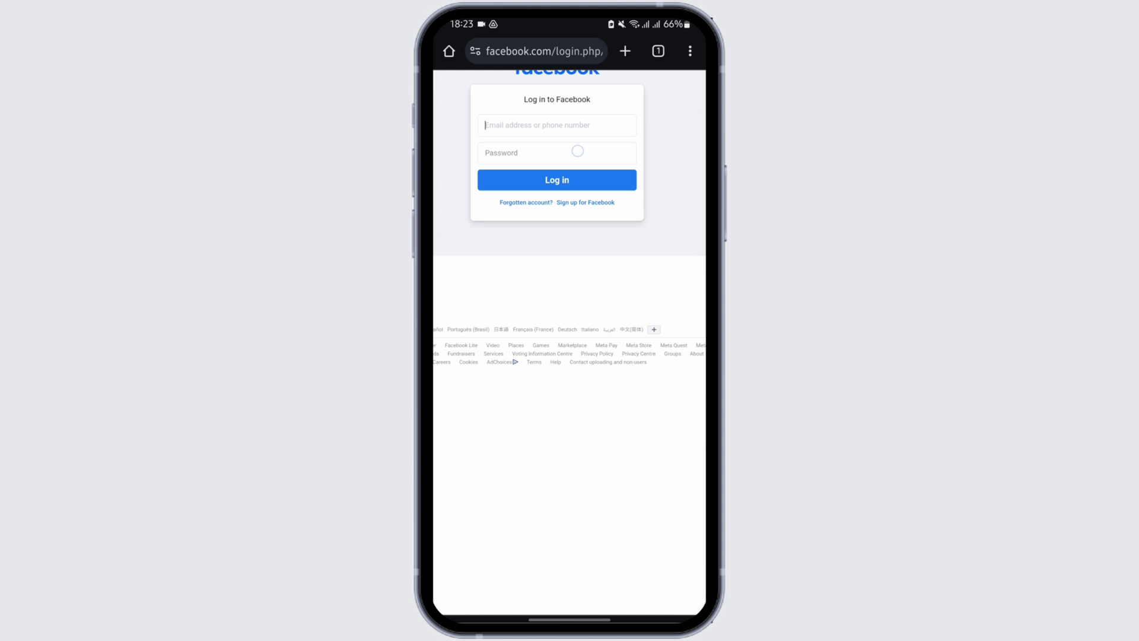
{"action": "scroll", "coordinate": [579, 178], "scroll_direction": "up", "scroll_amount": 1}
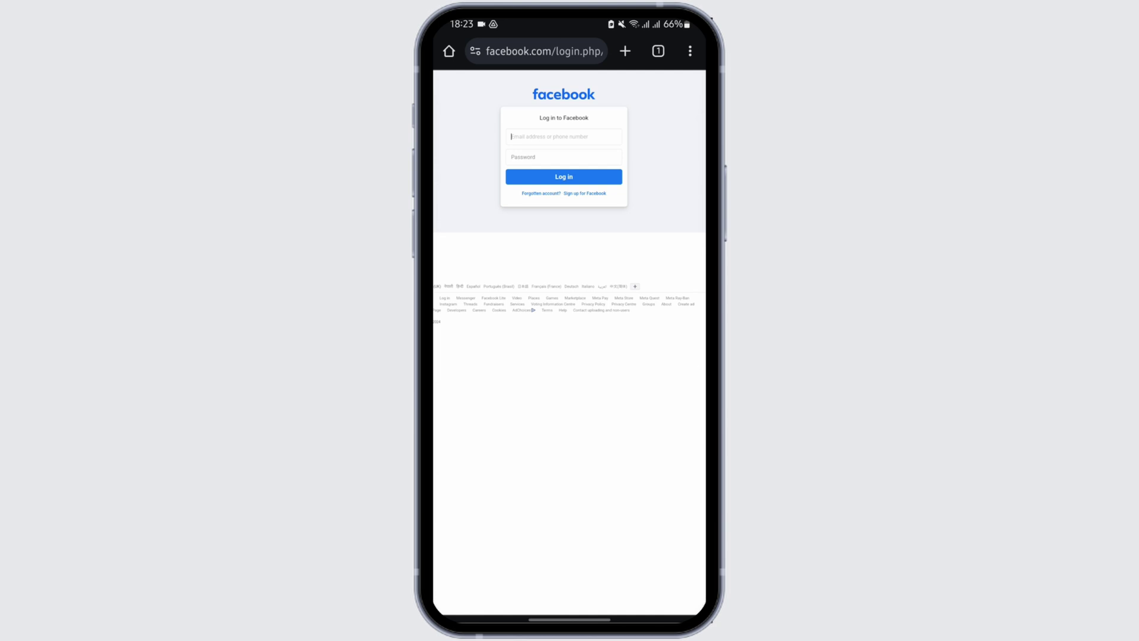
{"action": "scroll", "coordinate": [589, 208], "scroll_direction": "down", "scroll_amount": 2}
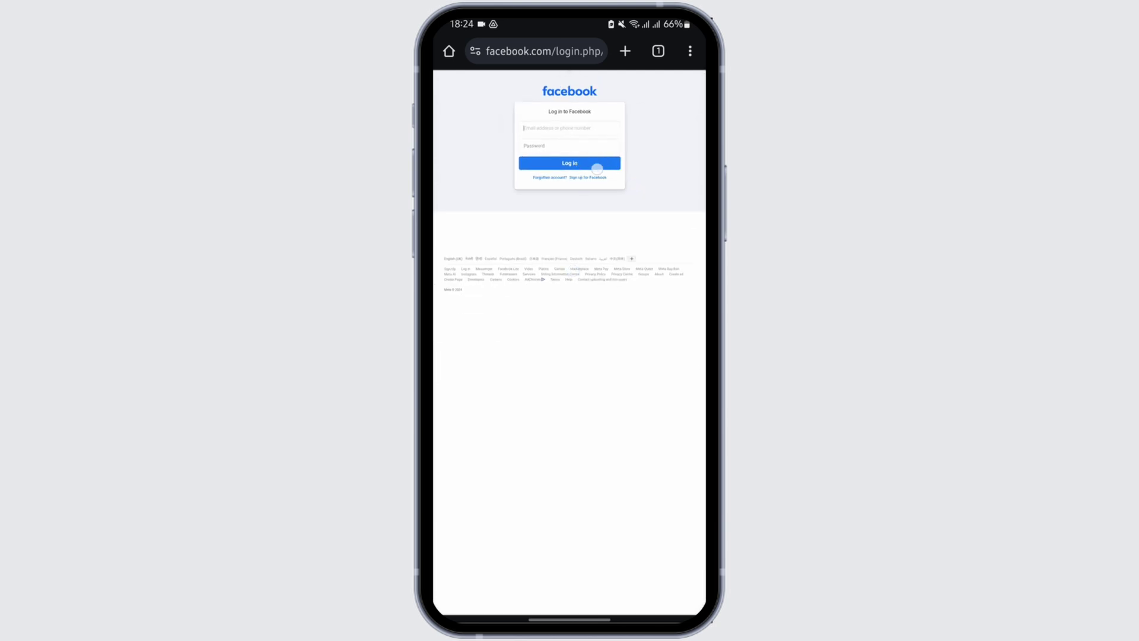
{"action": "left_click_drag", "start_coordinate": [570, 619], "coordinate": [571, 401]}
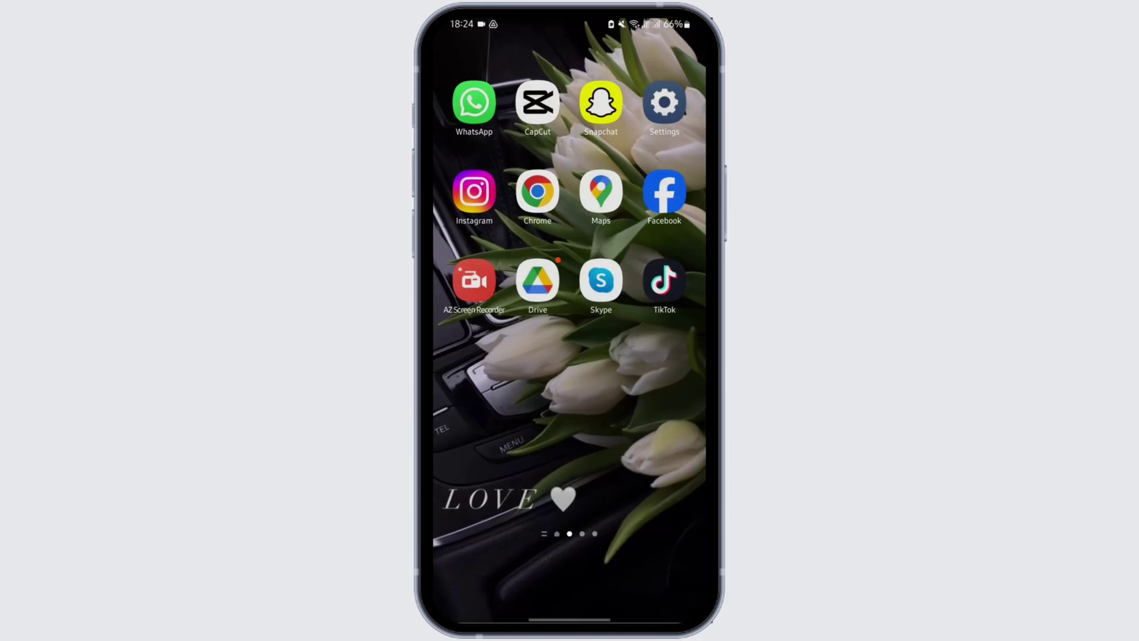
Find Facebook by searching 'fac' in Settings' Apps list and open its app info
{"action": "left_click", "coordinate": [664, 102]}
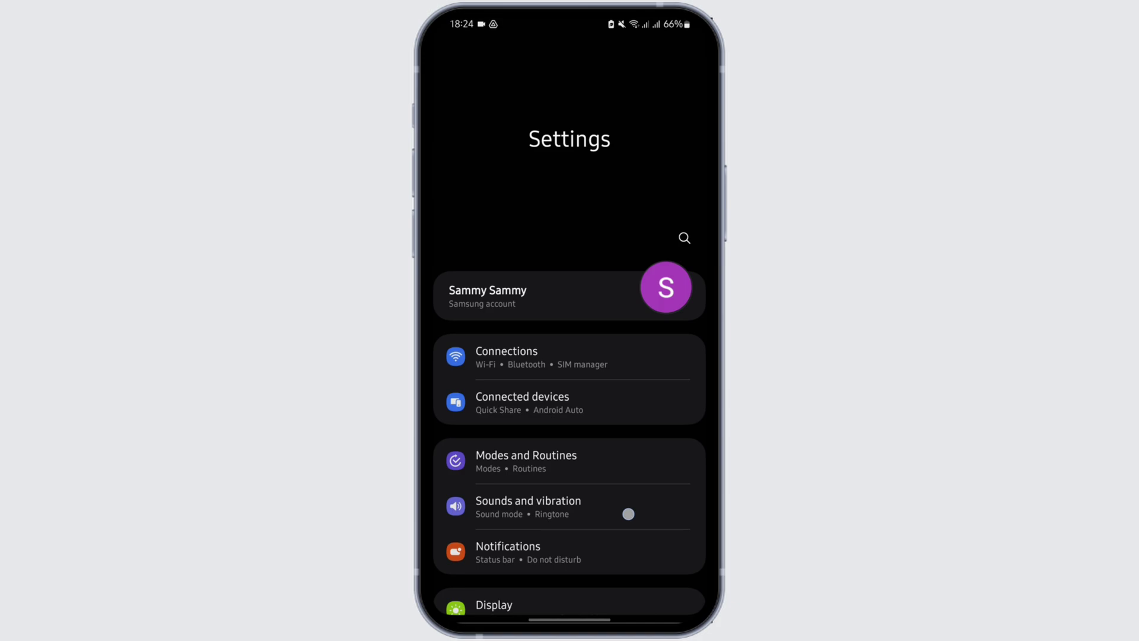
{"action": "left_click_drag", "start_coordinate": [628, 515], "coordinate": [628, 178]}
{"action": "left_click", "coordinate": [659, 396]}
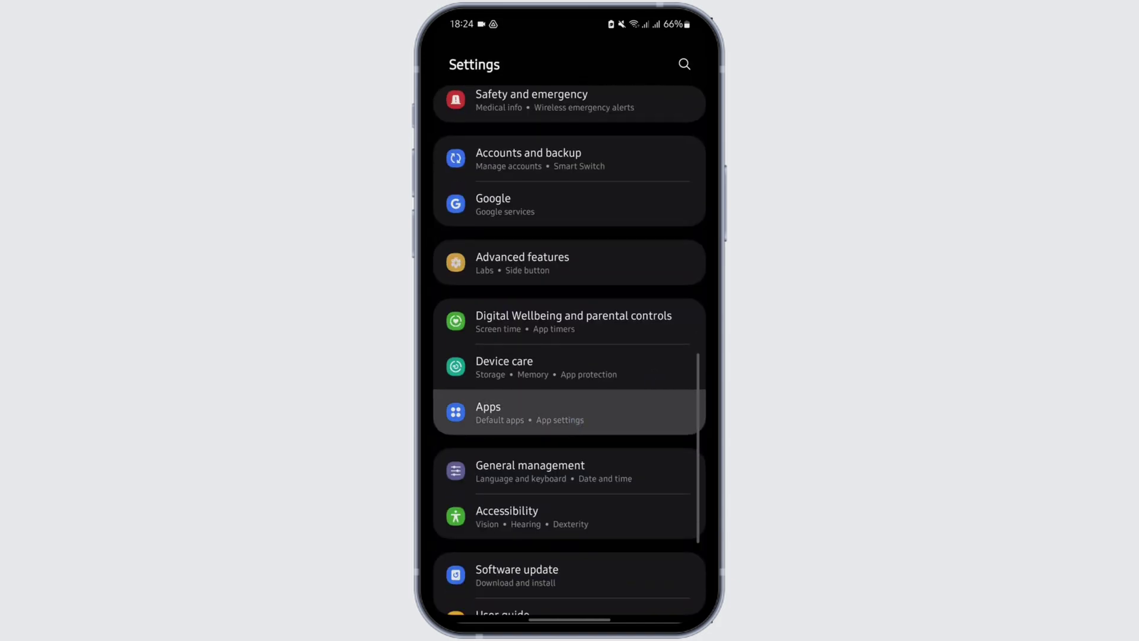
{"action": "left_click", "coordinate": [660, 64]}
{"action": "type", "text": "fa"}
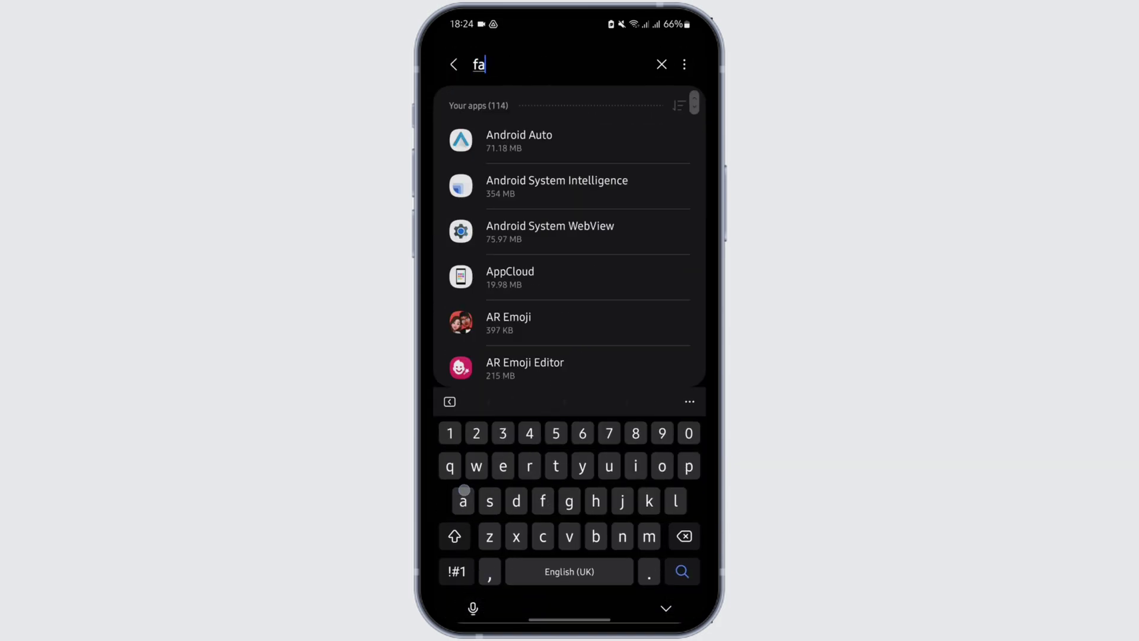
{"action": "type", "text": "c"}
{"action": "left_click", "coordinate": [559, 147]}
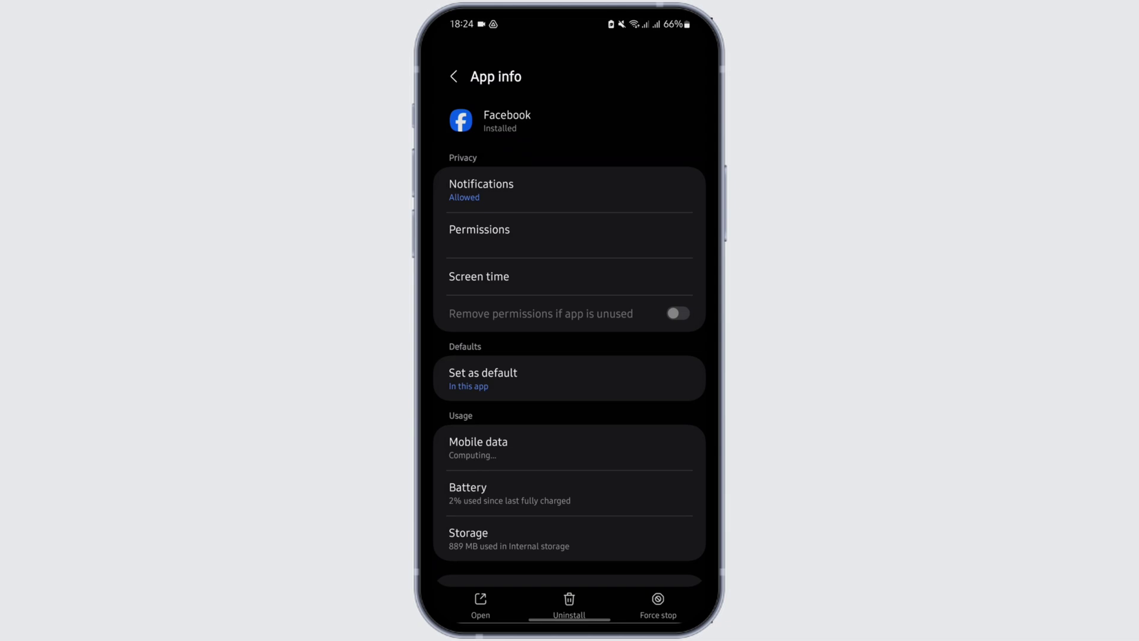
{"action": "scroll", "coordinate": [626, 504], "scroll_direction": "down", "scroll_amount": 2}
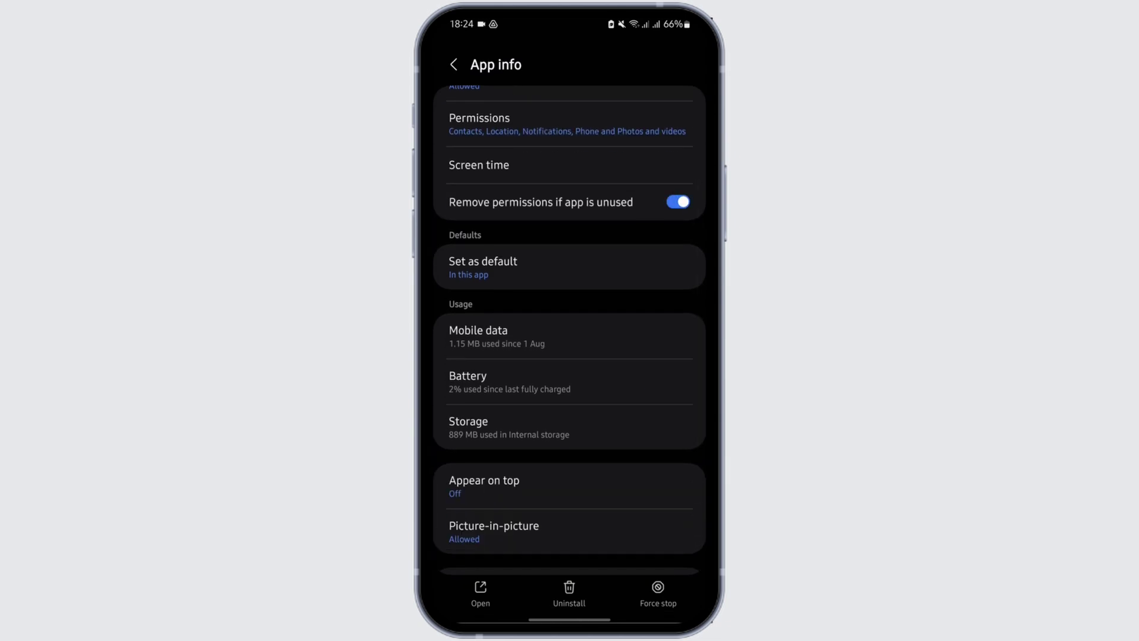
Switch off Facebook's 'Open supported links' and return to the login page in Chrome
{"action": "left_click", "coordinate": [516, 267]}
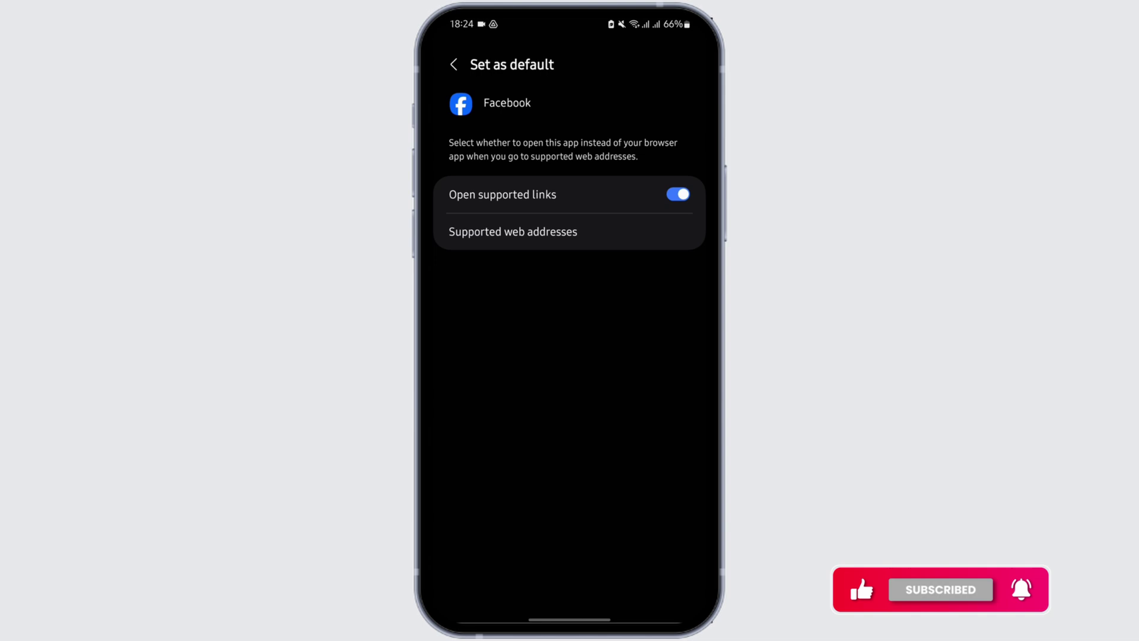
{"action": "left_click", "coordinate": [678, 194]}
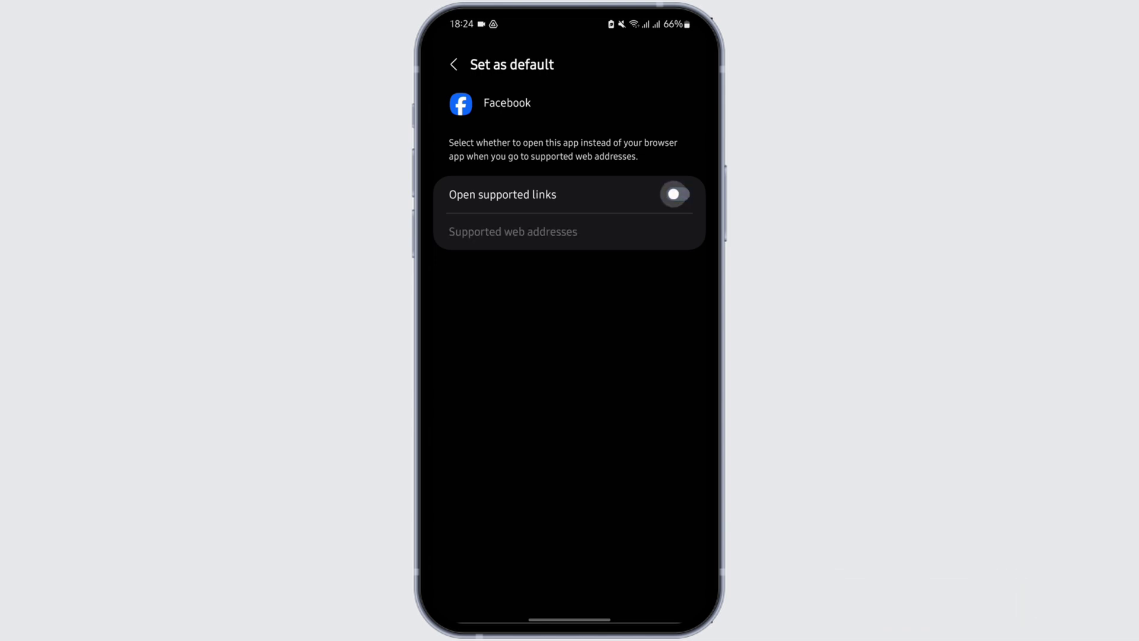
{"action": "left_click_drag", "start_coordinate": [586, 614], "coordinate": [586, 400]}
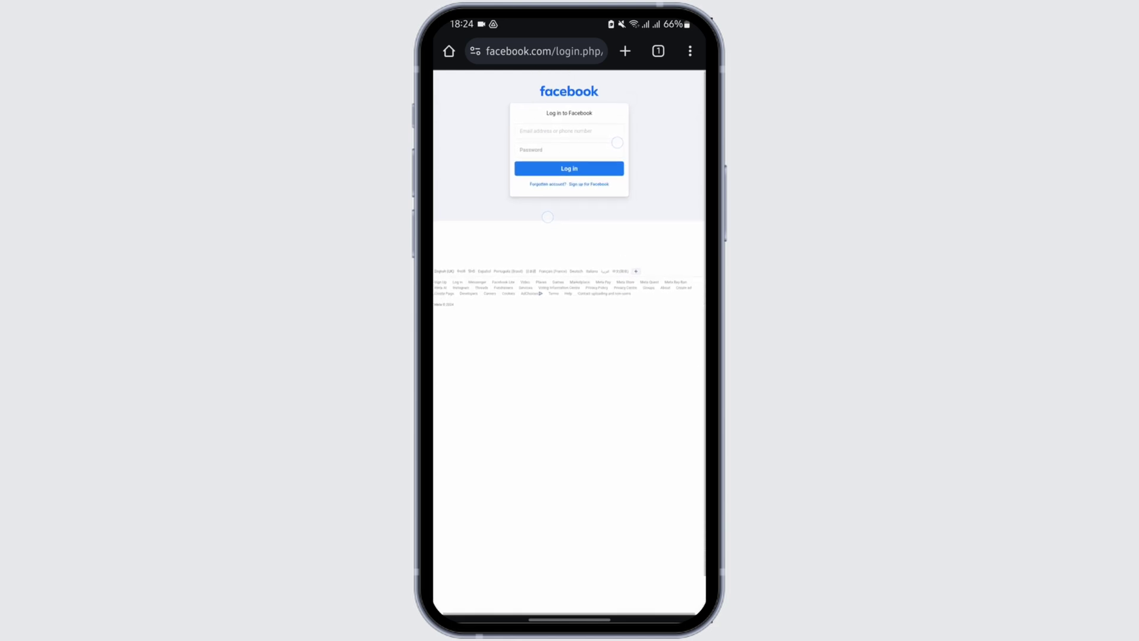
Zoom in on the Facebook login page, then return to the home screen
{"action": "mouse_move", "coordinate": [554, 199]}
{"action": "left_mouse_down"}
{"action": "mouse_move", "coordinate": [638, 120]}
{"action": "mouse_move", "coordinate": [629, 138]}
{"action": "left_mouse_up"}
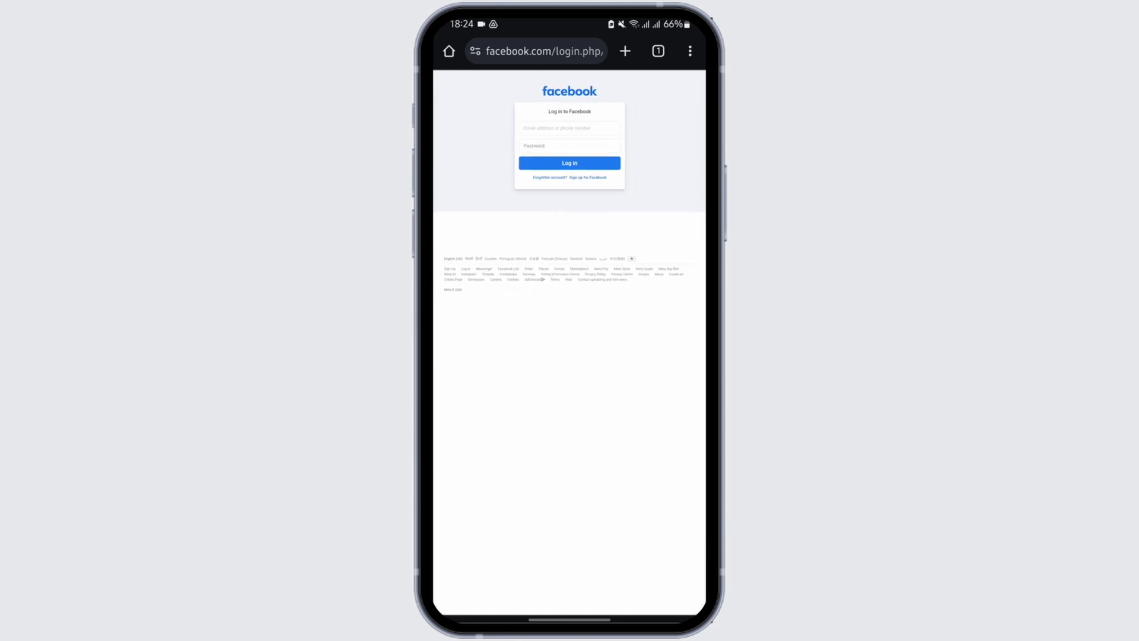
{"action": "left_click_drag", "start_coordinate": [585, 617], "coordinate": [584, 402]}
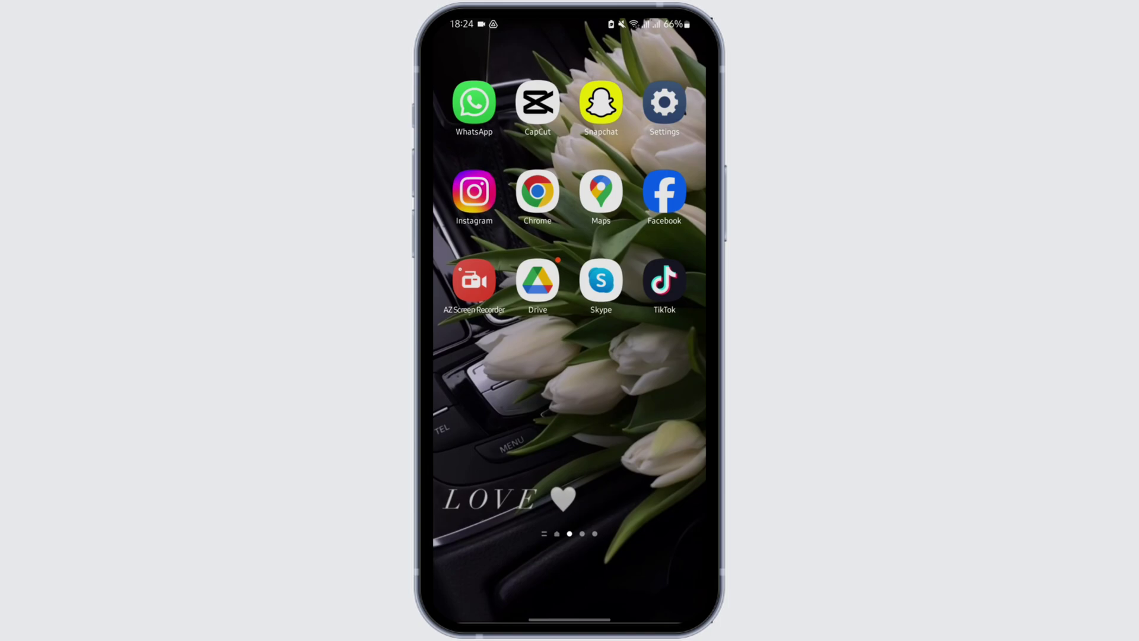